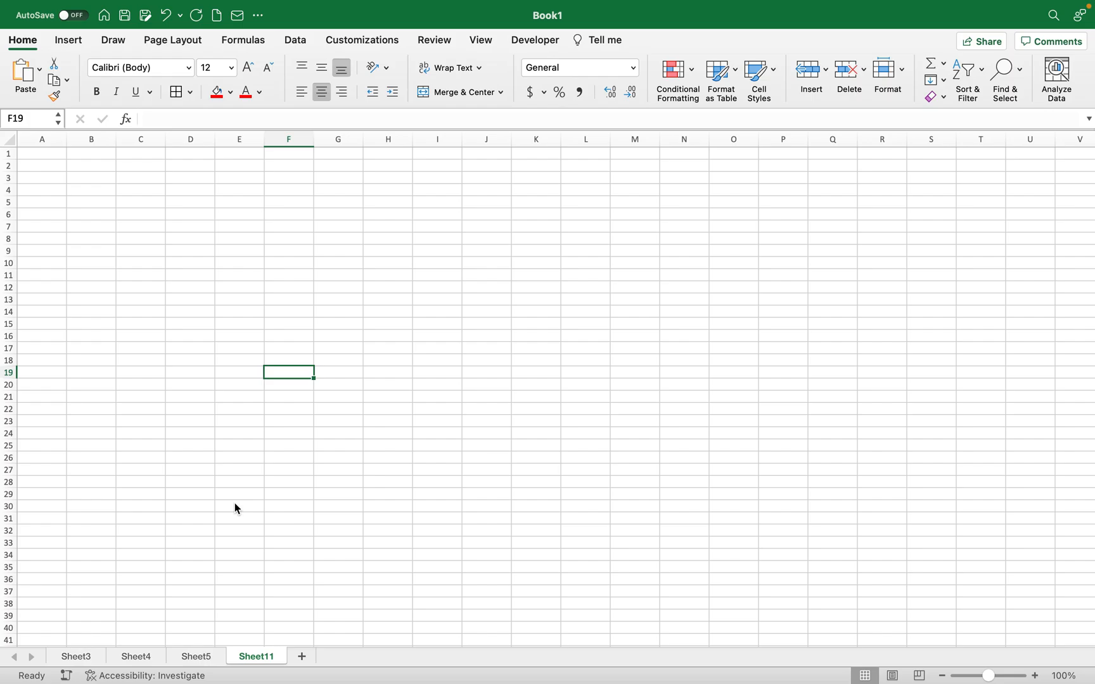
# Enter the column heading C in cell F9.
pyautogui.press('Up')
pyautogui.press('Up')
pyautogui.press('Up')
pyautogui.press('Up')
pyautogui.press('Up')
pyautogui.press('Up')
pyautogui.press('Up')
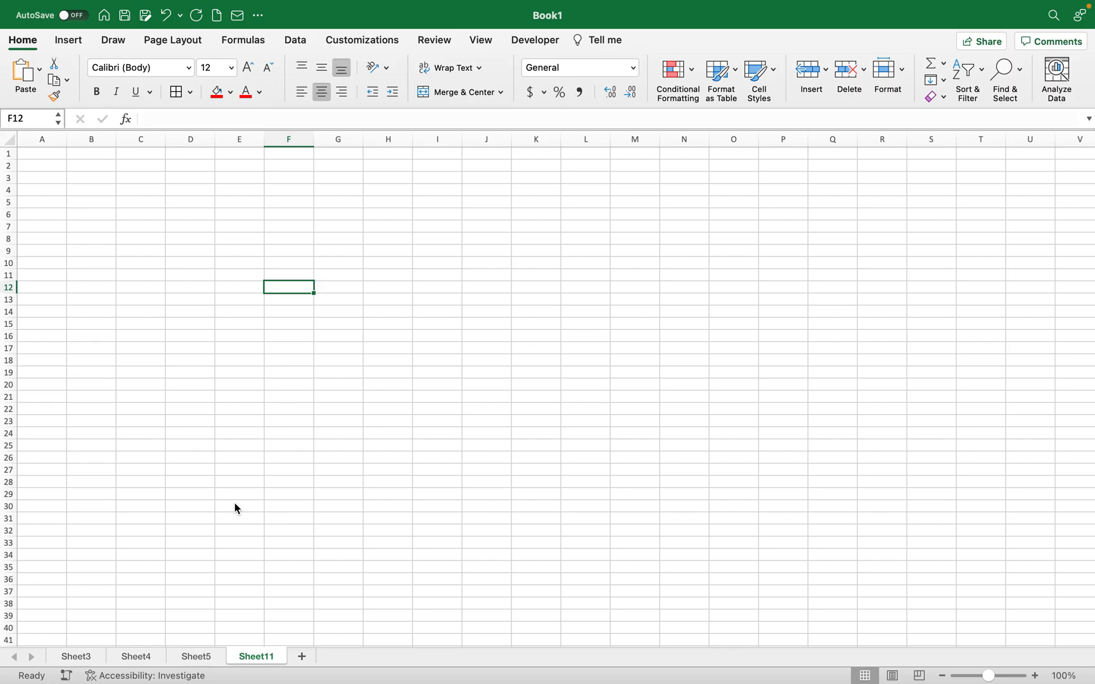
pyautogui.press('Up')
pyautogui.press('Up')
pyautogui.press('Up')
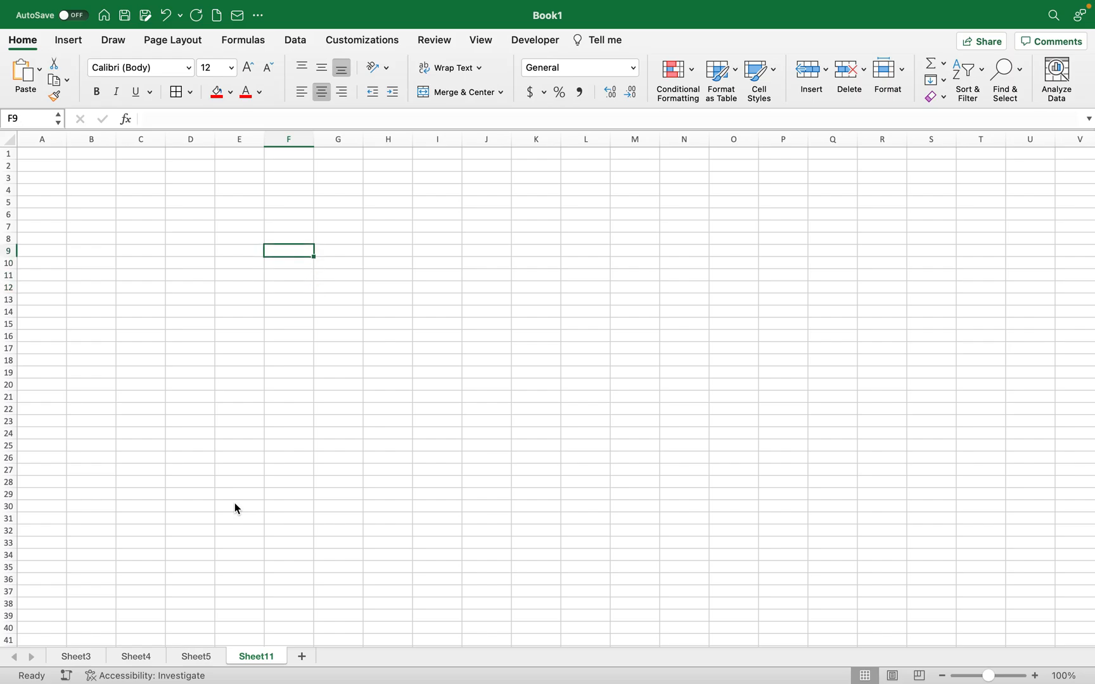
pyautogui.write('c')
pyautogui.press('Return')
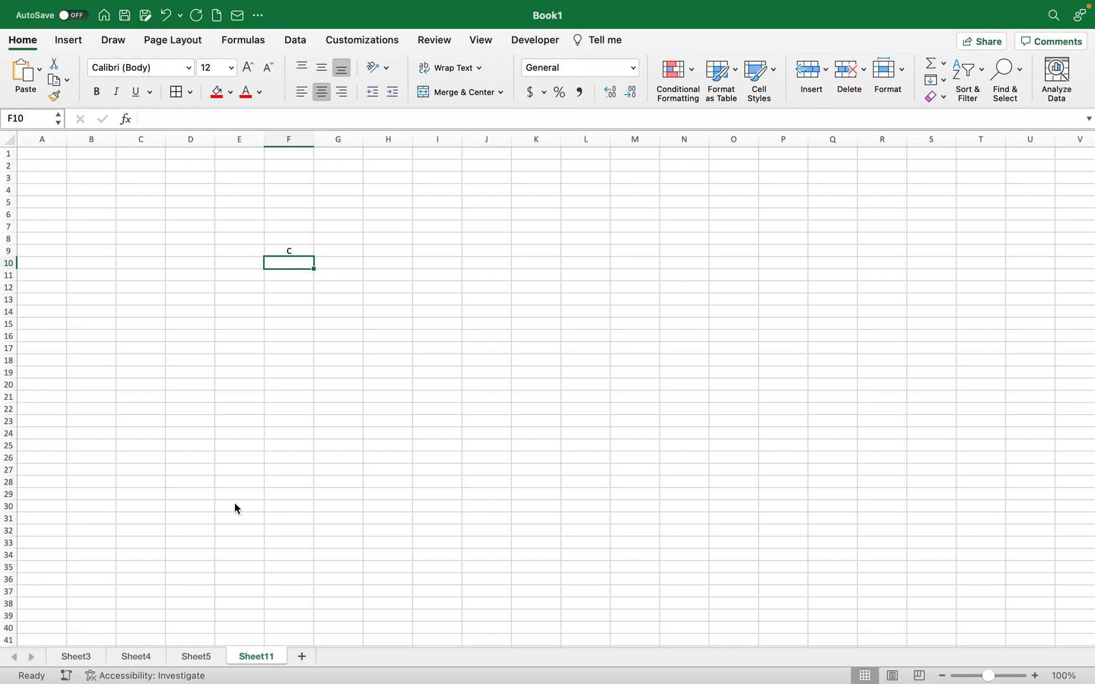
# Enter 5 and 10 below the C heading and extend the series down to 145 in cell F38.
pyautogui.write('5')
pyautogui.press('Return')
pyautogui.write('10')
pyautogui.press('Return')
pyautogui.moveTo(286, 262); pyautogui.dragTo(308, 611)
pyautogui.click(367, 322)
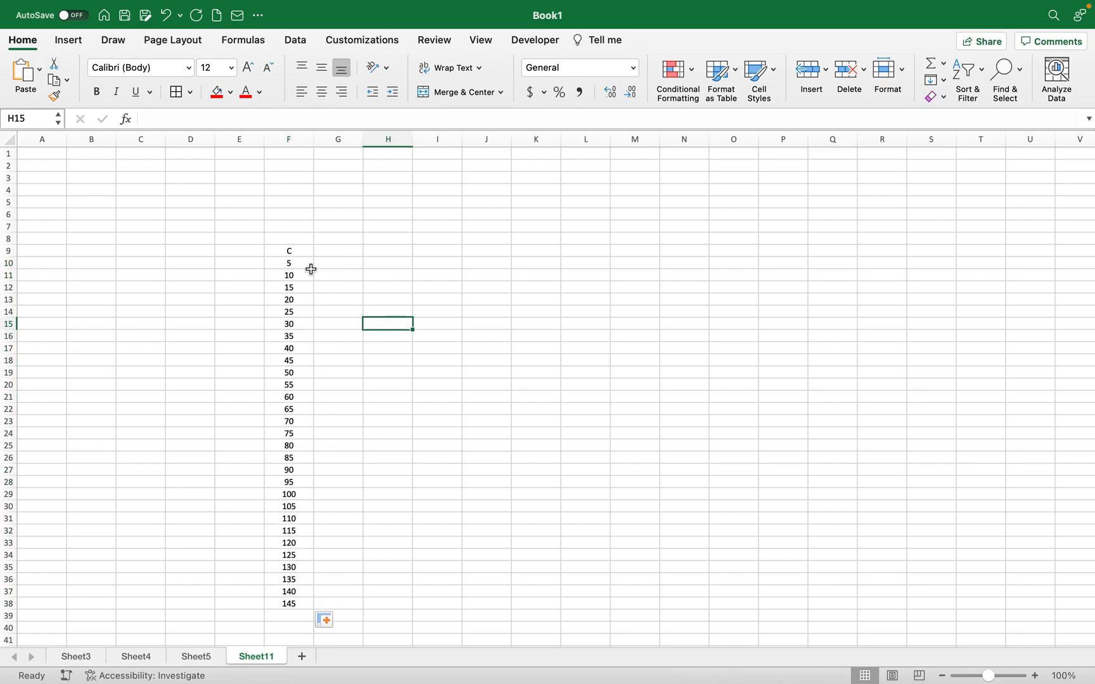
# Enter the column heading F in cell G9, beside the Celsius heading.
pyautogui.moveTo(283, 261); pyautogui.dragTo(283, 603)
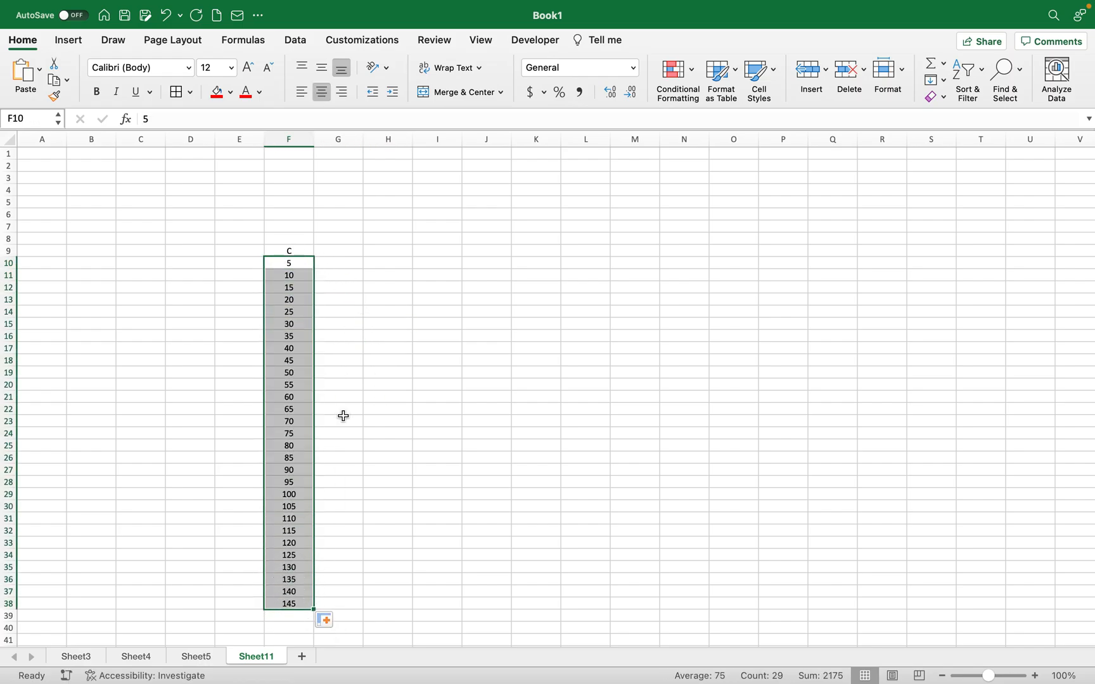
pyautogui.click(354, 326)
pyautogui.click(335, 264)
pyautogui.click(330, 245)
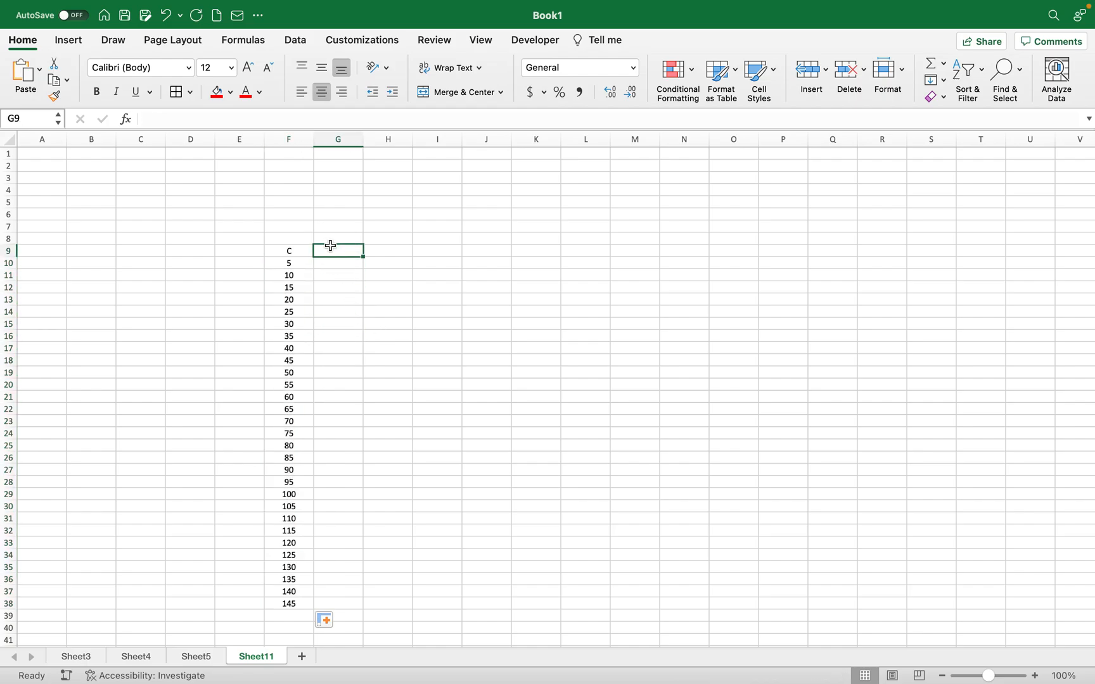
pyautogui.write('F')
pyautogui.press('Return')
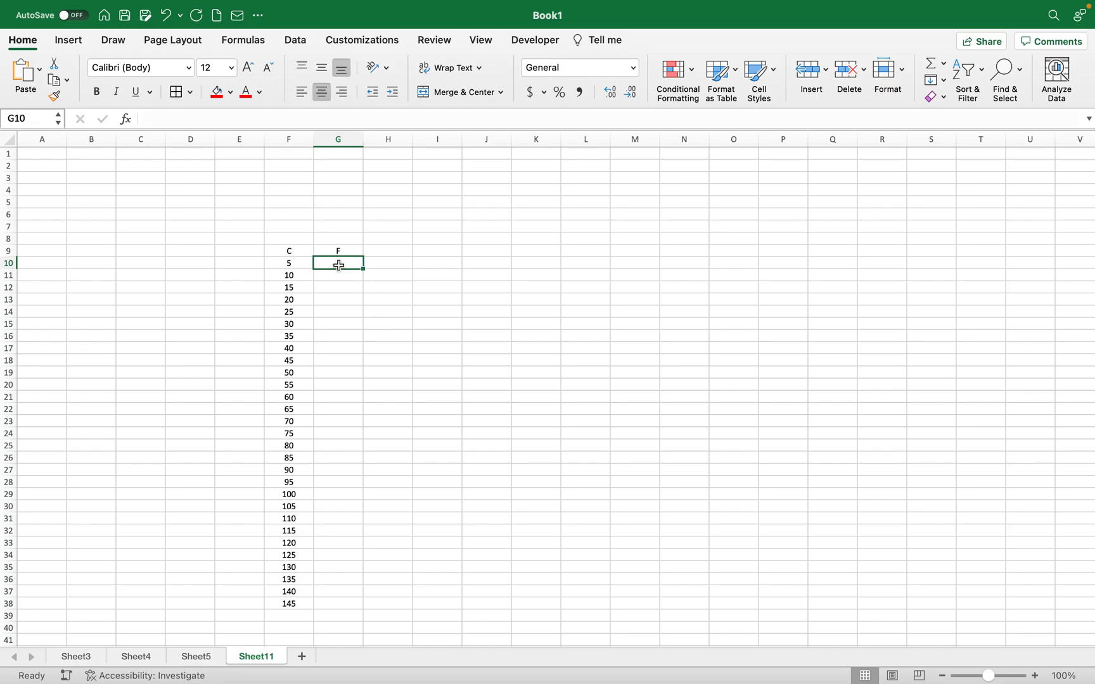
# Enter the formula =CONVERT(F10,"C","F") in cell G10 to convert the first Celsius value to Fahrenheit.
pyautogui.write('=C')
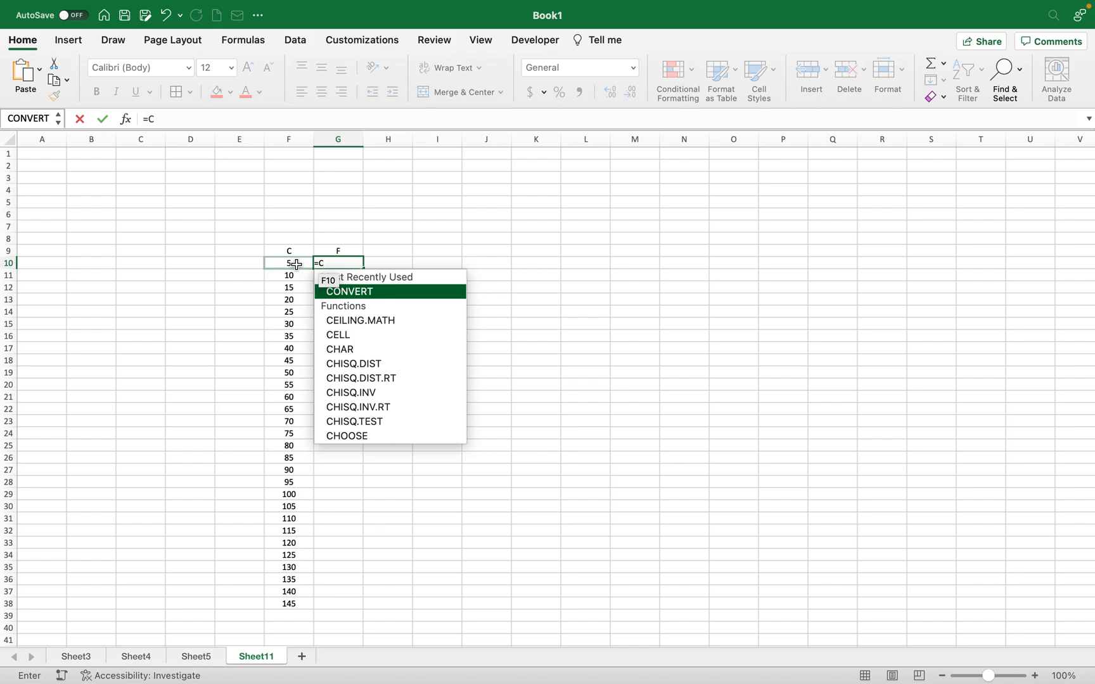
pyautogui.doubleClick(343, 294)
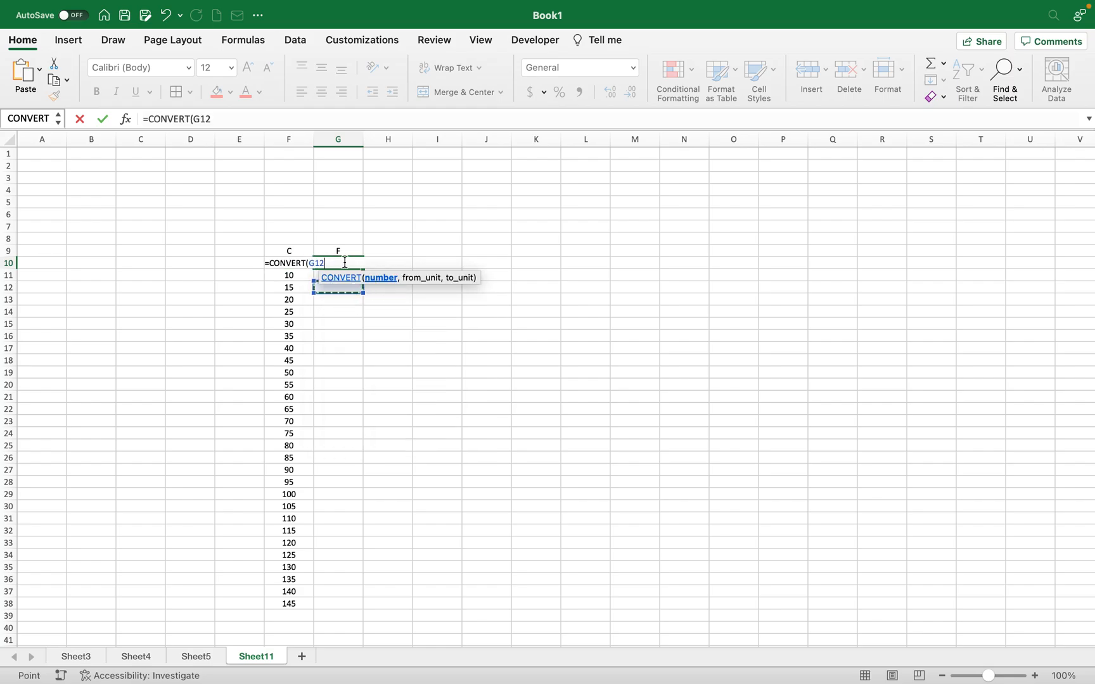
pyautogui.press('BackSpace')
pyautogui.press('BackSpace')
pyautogui.press('BackSpace')
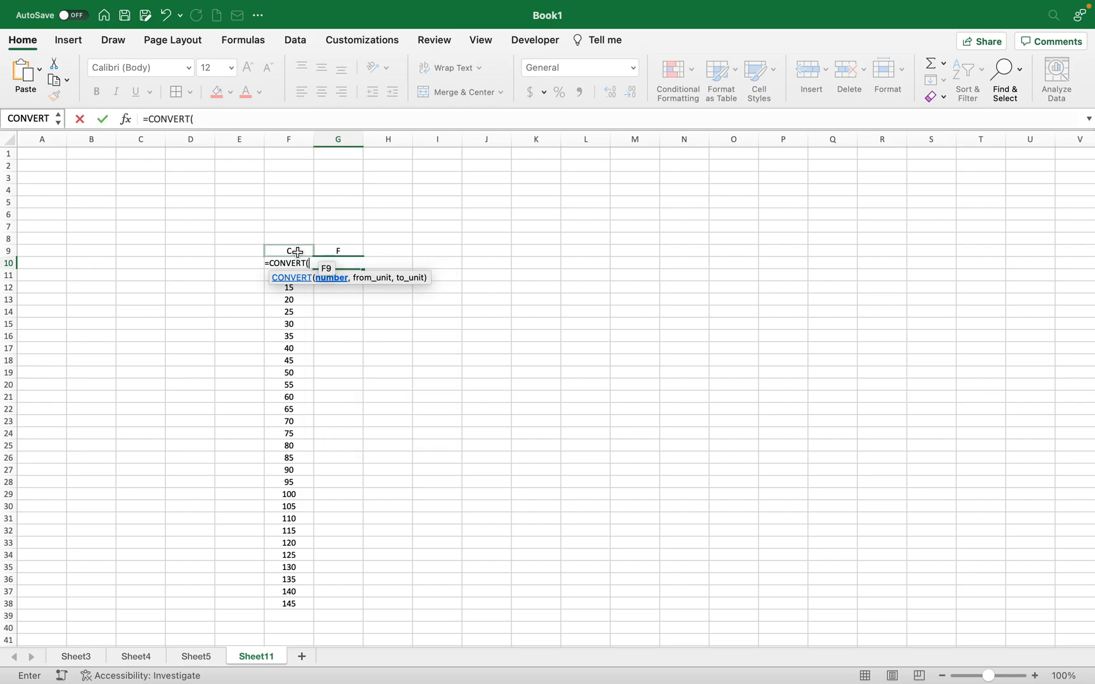
pyautogui.click(250, 266)
pyautogui.press('Right')
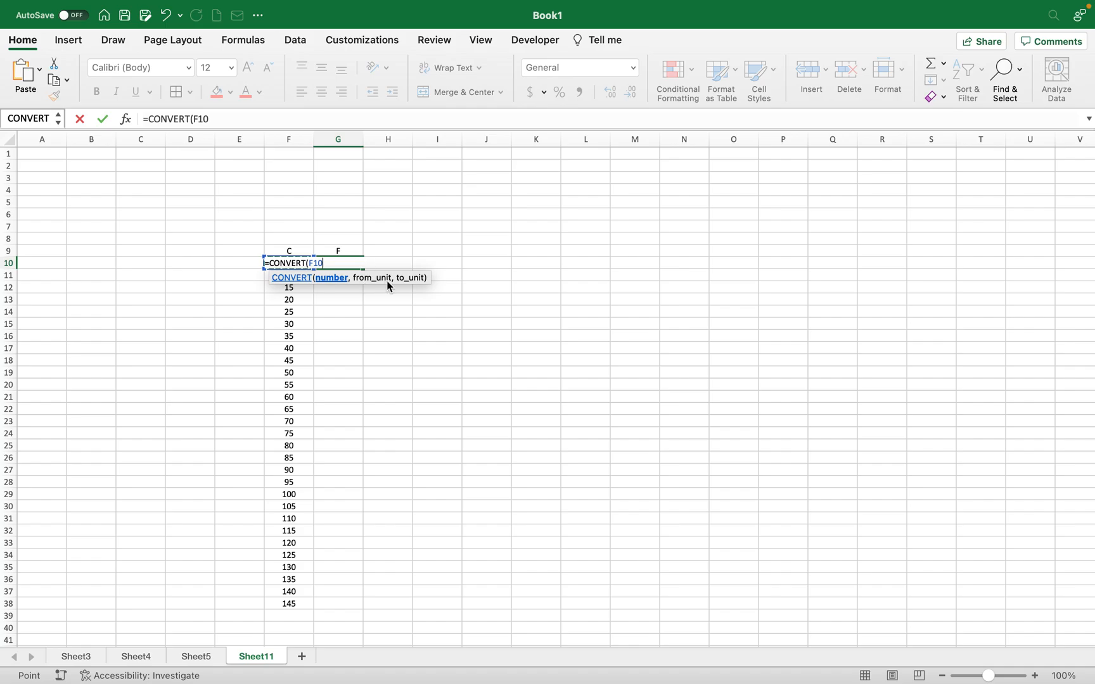
pyautogui.write(',"C"')
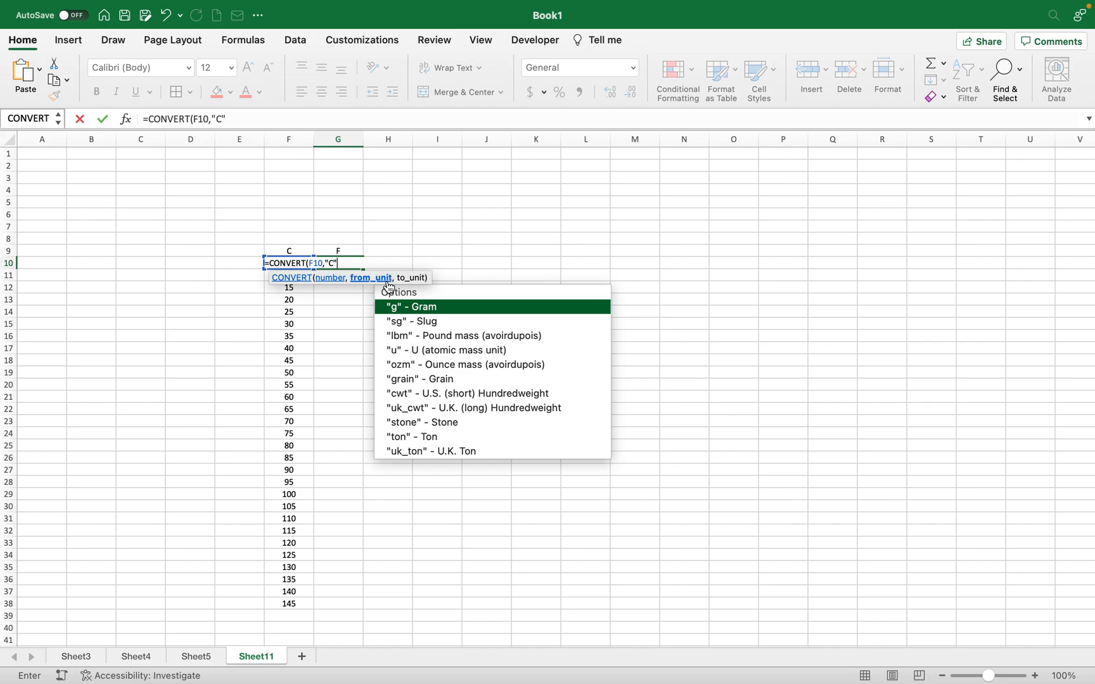
pyautogui.write(',')
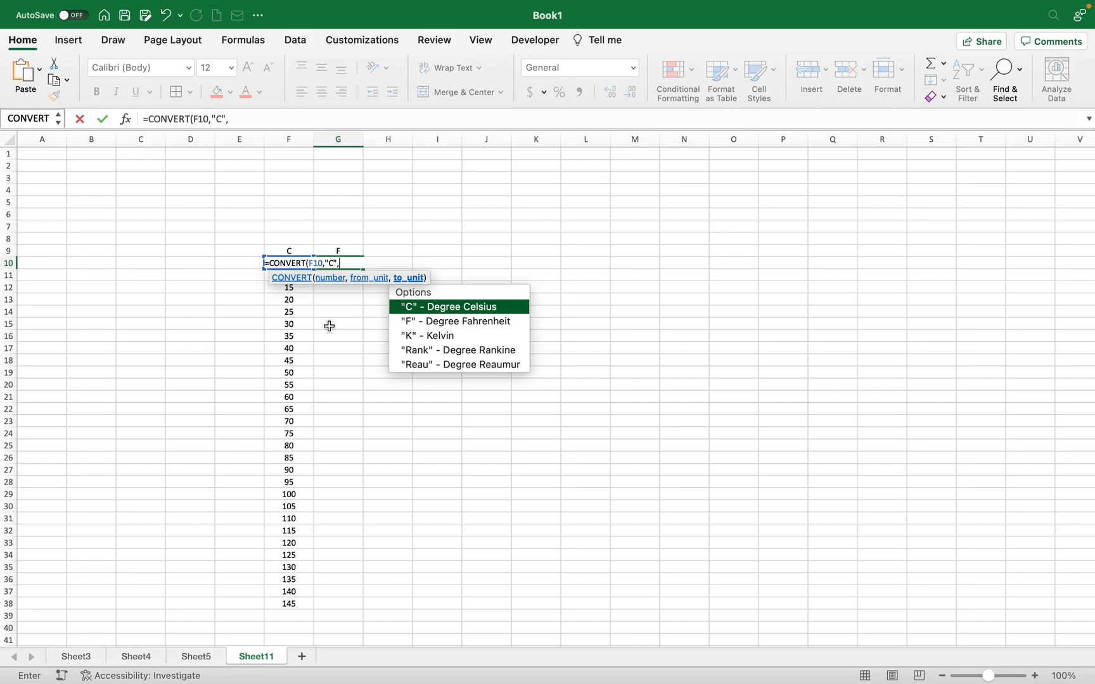
pyautogui.write('"F")')
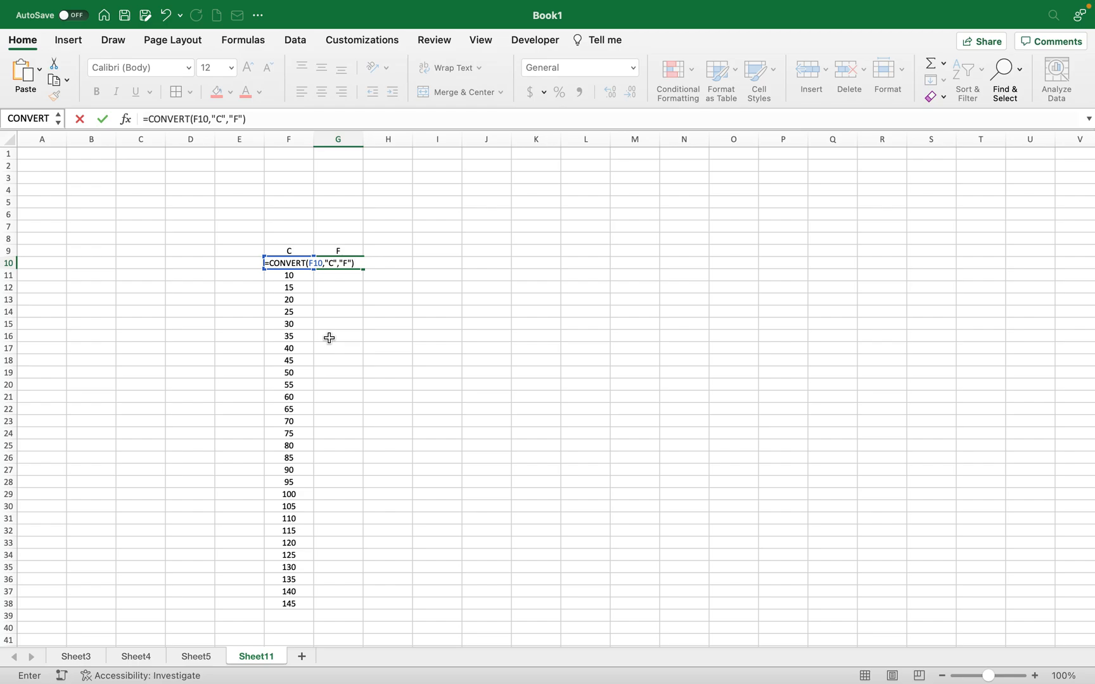
pyautogui.click(102, 119)
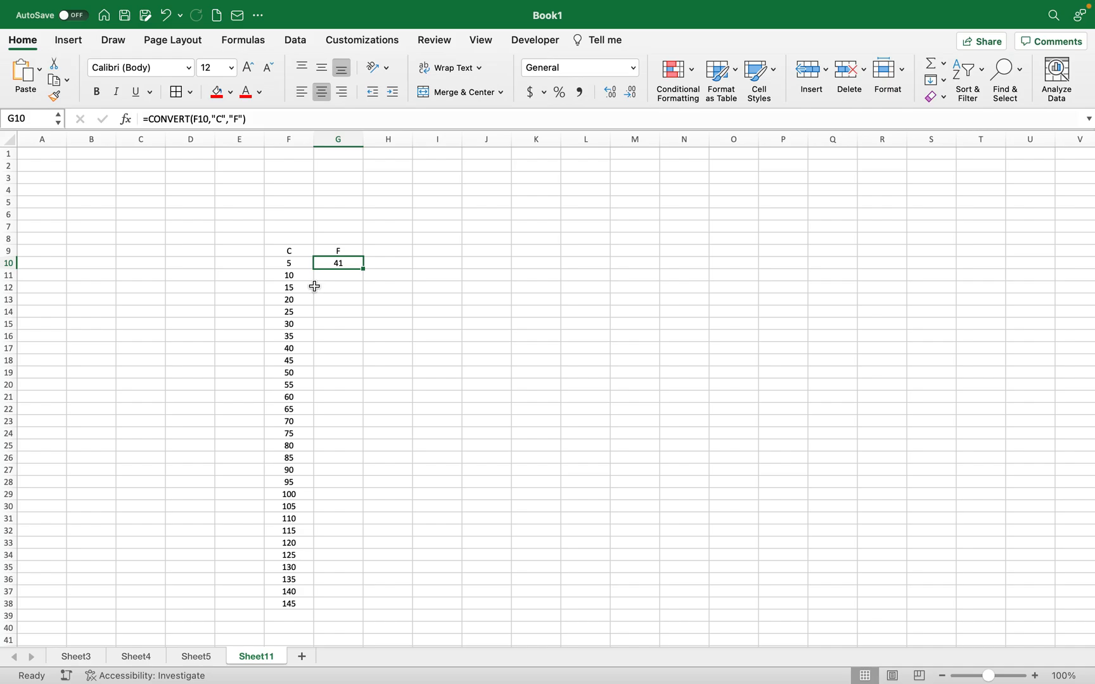
# Fill the CONVERT formula from G10 down to G38, and check the copied formula in G11.
pyautogui.click(291, 262)
pyautogui.click(341, 263)
pyautogui.moveTo(364, 269); pyautogui.dragTo(362, 610)
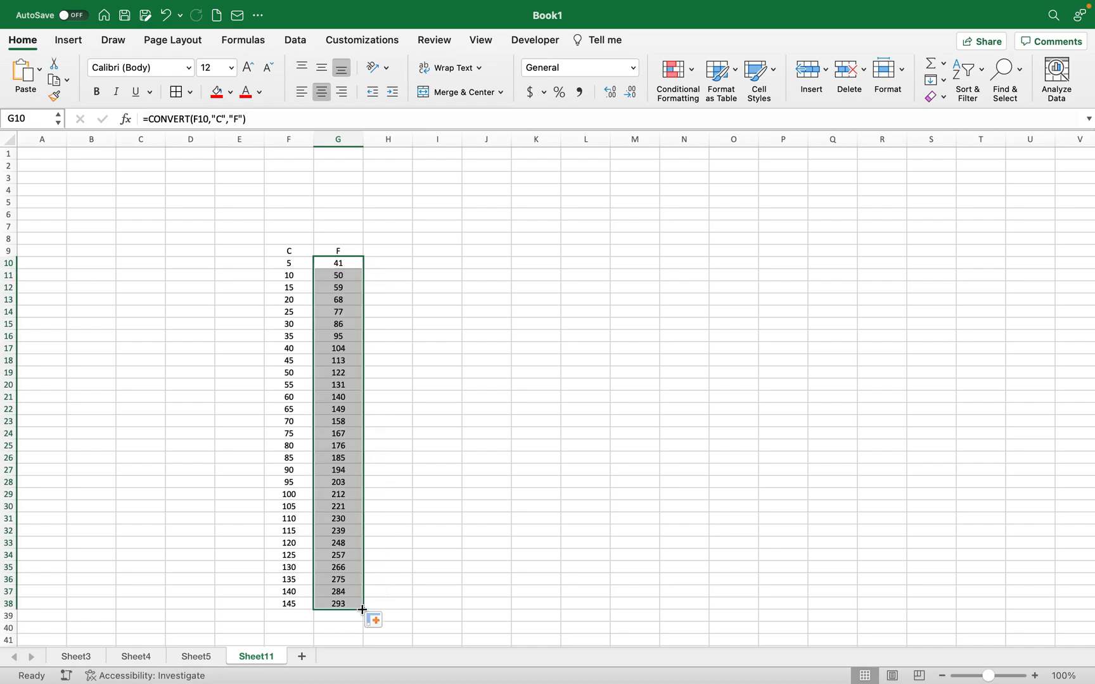
pyautogui.click(319, 308)
pyautogui.click(335, 274)
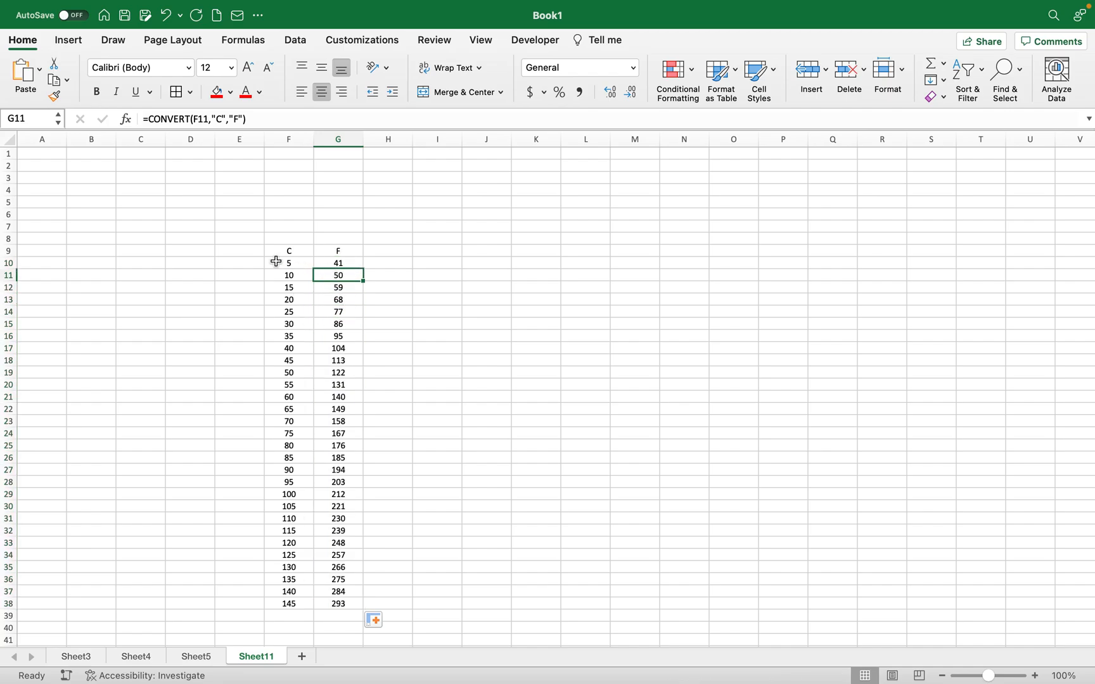
# Enter a second Fahrenheit heading, F, in cell H9.
pyautogui.moveTo(279, 261); pyautogui.dragTo(279, 602)
pyautogui.click(390, 264)
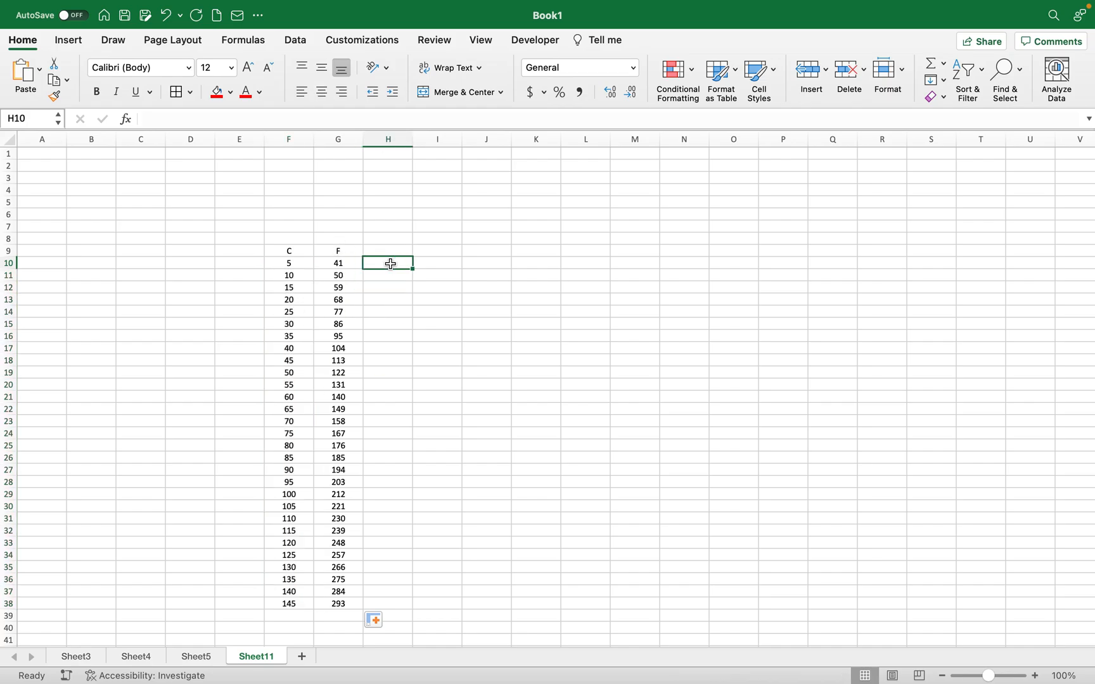
pyautogui.write('=')
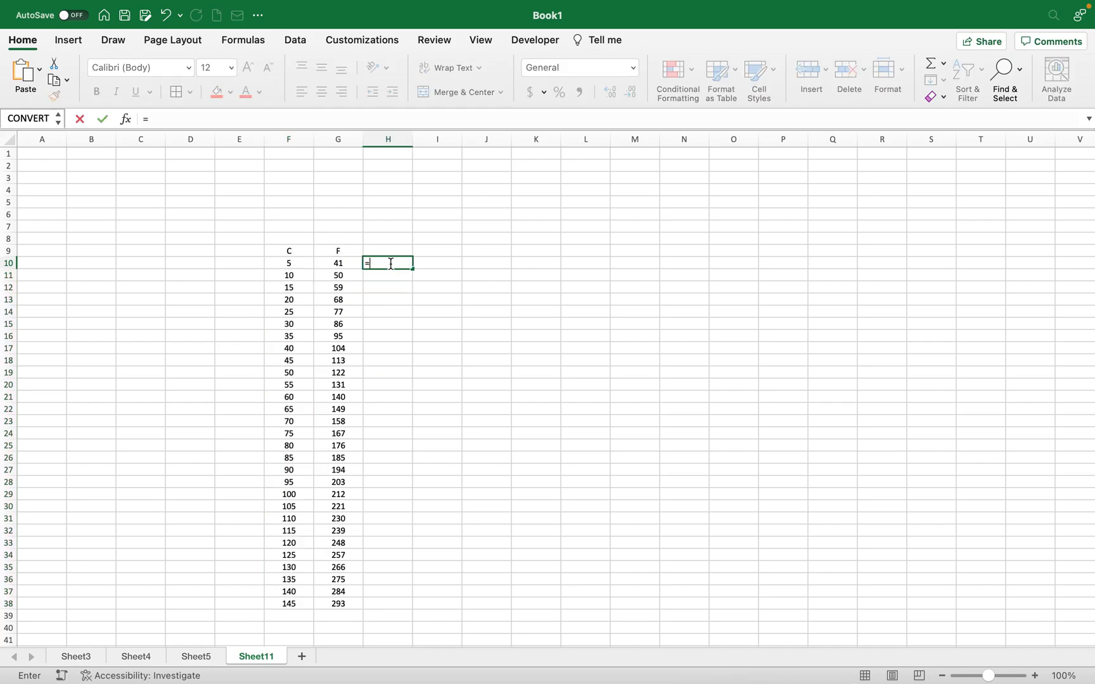
pyautogui.press('Escape')
pyautogui.press('Up')
pyautogui.write('F')
pyautogui.press('Return')
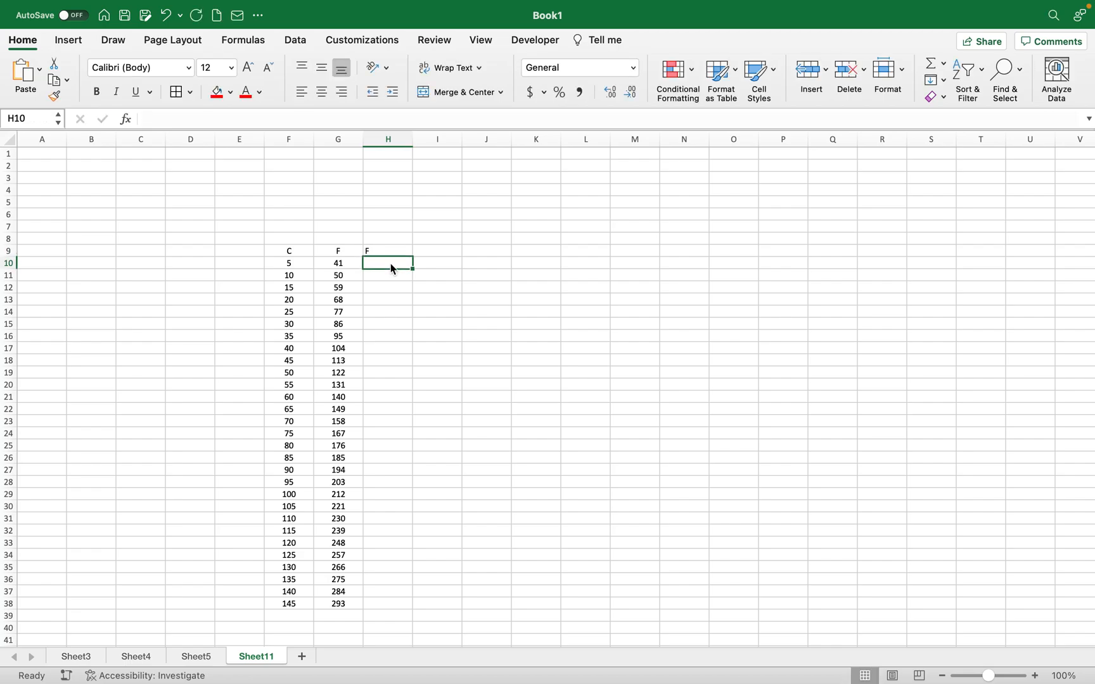
# Enter the arithmetic conversion formula =(F10*(9/5))+32 in cell H10.
pyautogui.write('=')
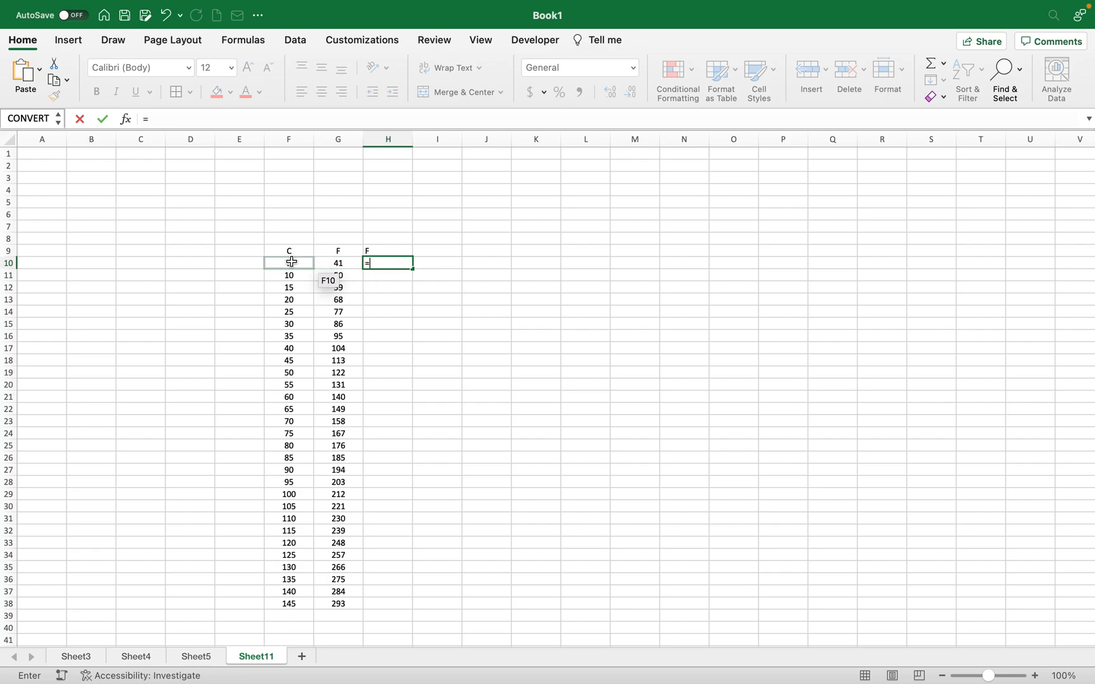
pyautogui.click(291, 262)
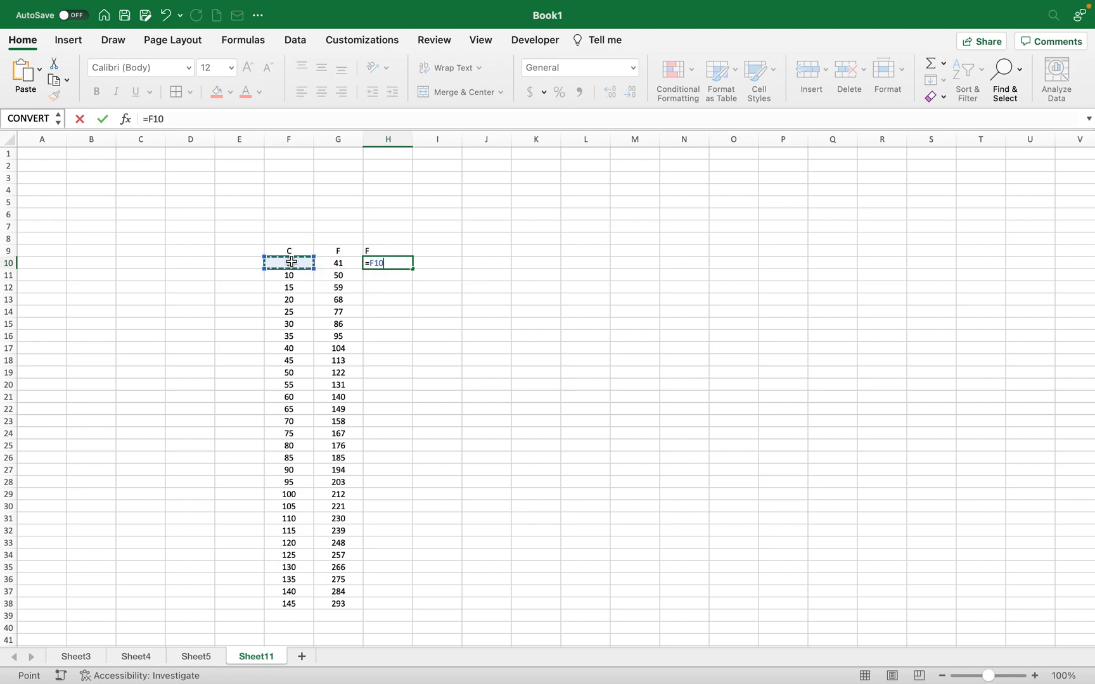
pyautogui.write('(')
pyautogui.press('BackSpace')
pyautogui.write('*(')
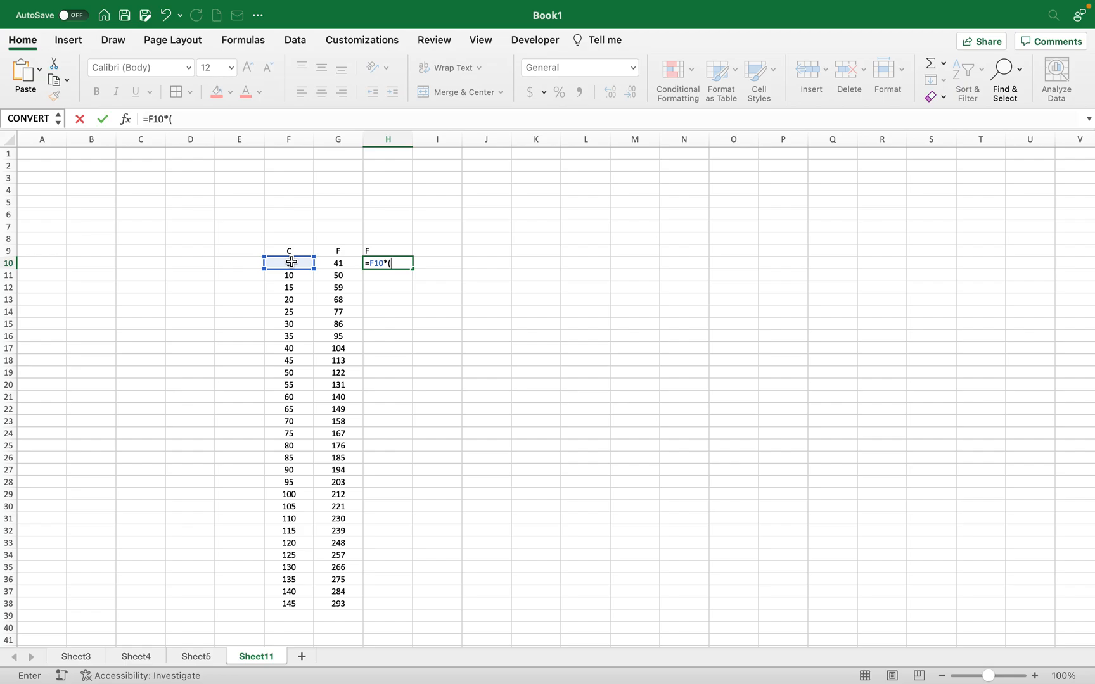
pyautogui.write('9/5))')
pyautogui.click(368, 264)
pyautogui.write('(')
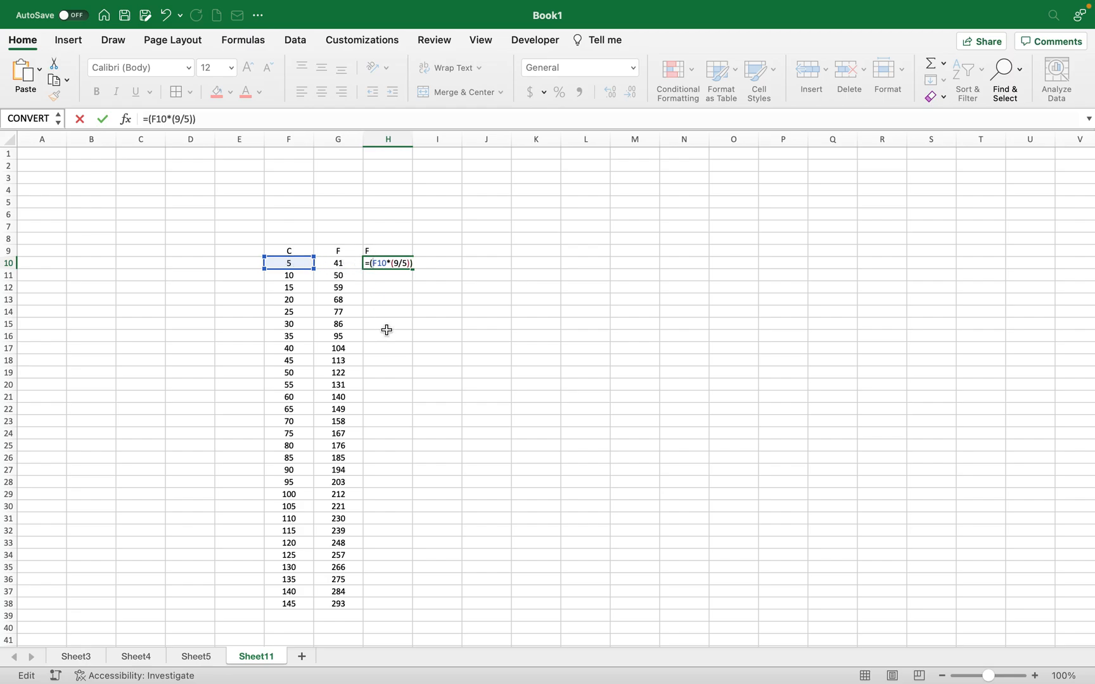
pyautogui.click(266, 123)
pyautogui.write('+32')
pyautogui.click(103, 120)
pyautogui.press('Return')
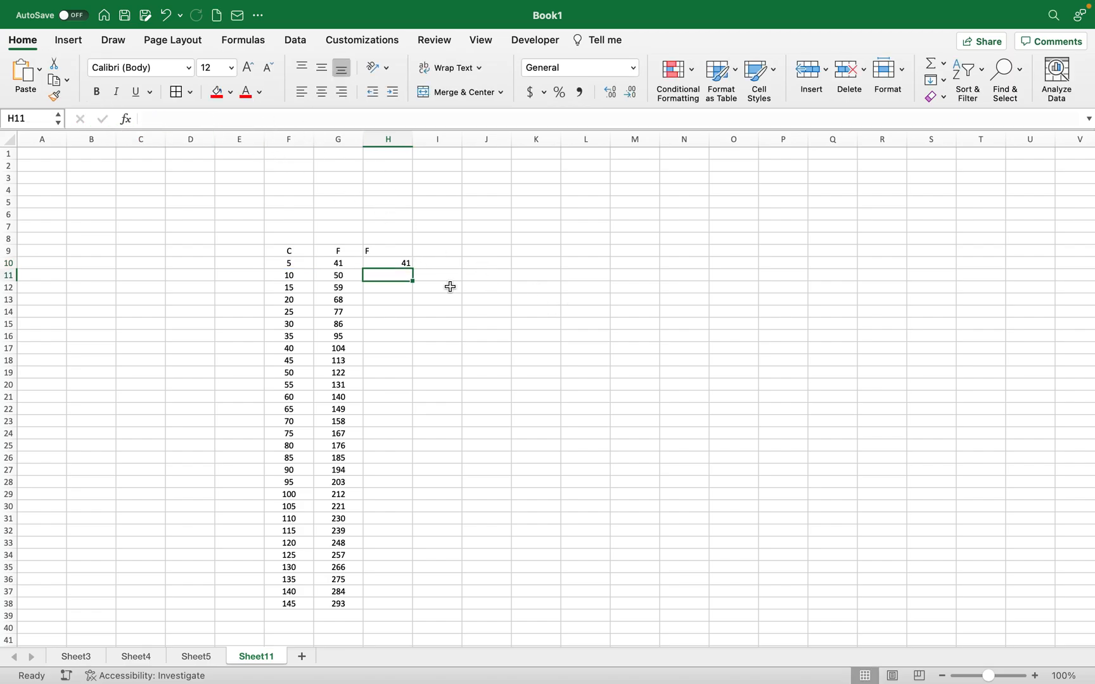
# Fill the arithmetic conversion formula from H10 down to H38.
pyautogui.click(371, 261)
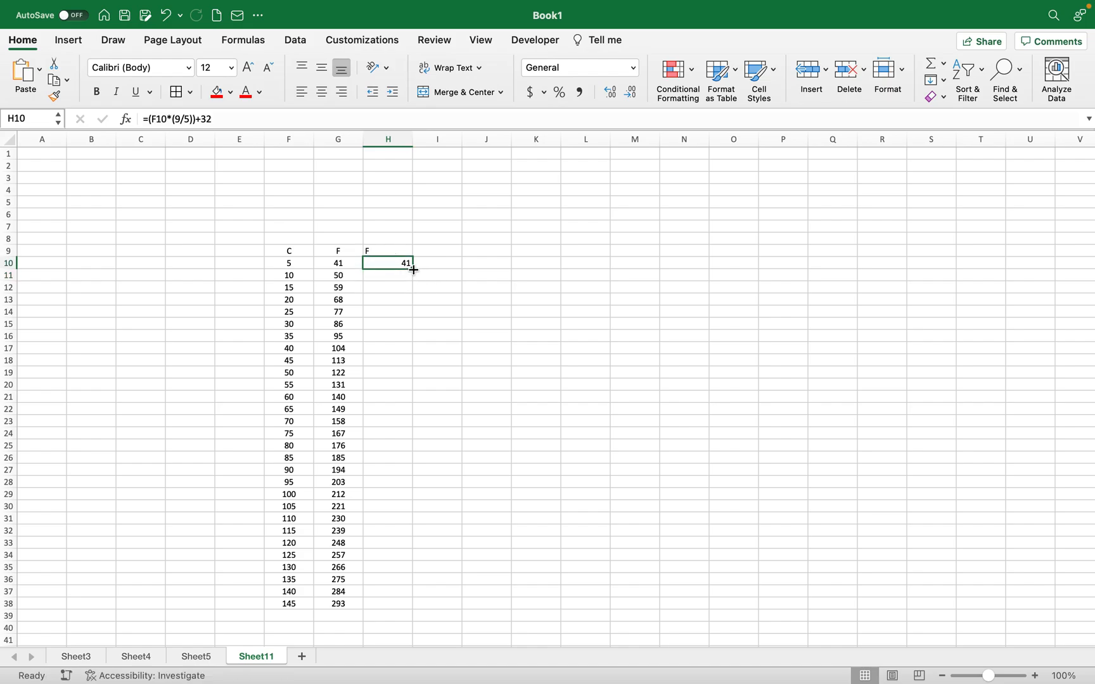
pyautogui.doubleClick(412, 269)
pyautogui.click(476, 297)
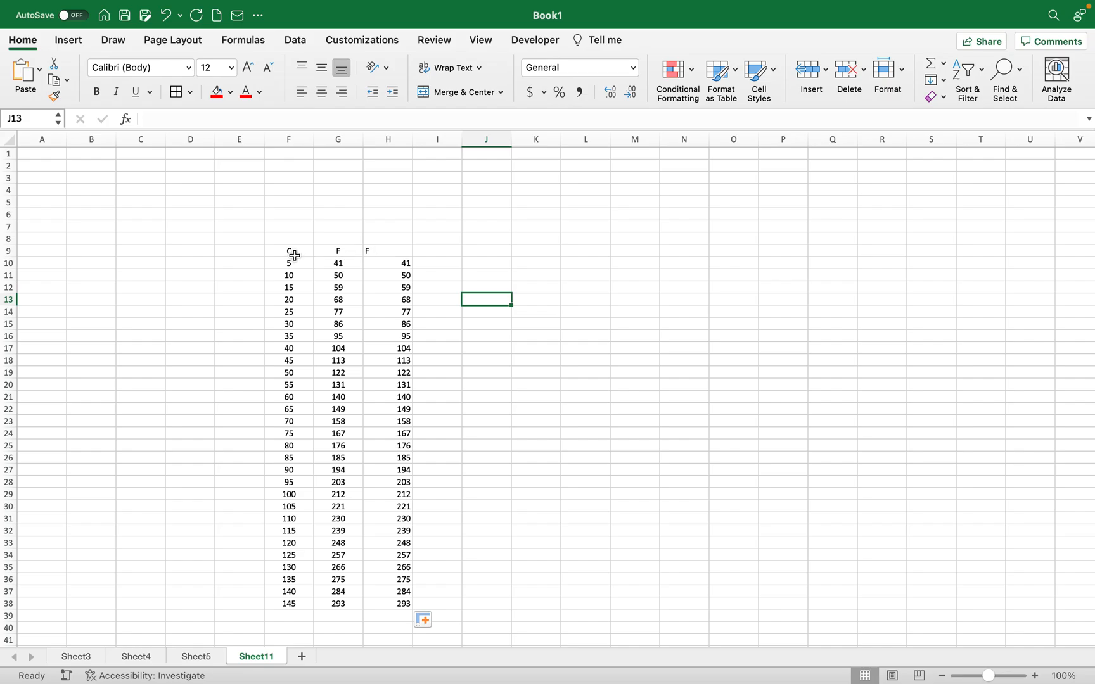
# Apply all borders to cells F9:G10 to set off a small converter.
pyautogui.moveTo(283, 252); pyautogui.dragTo(326, 259)
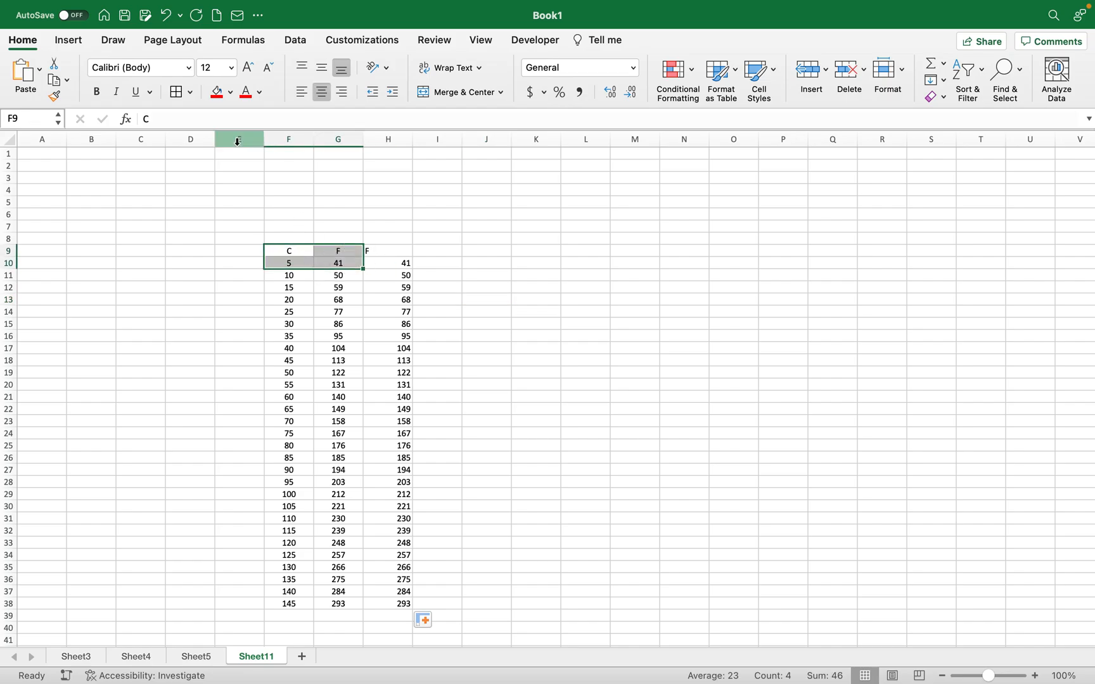
pyautogui.click(184, 95)
pyautogui.click(275, 176)
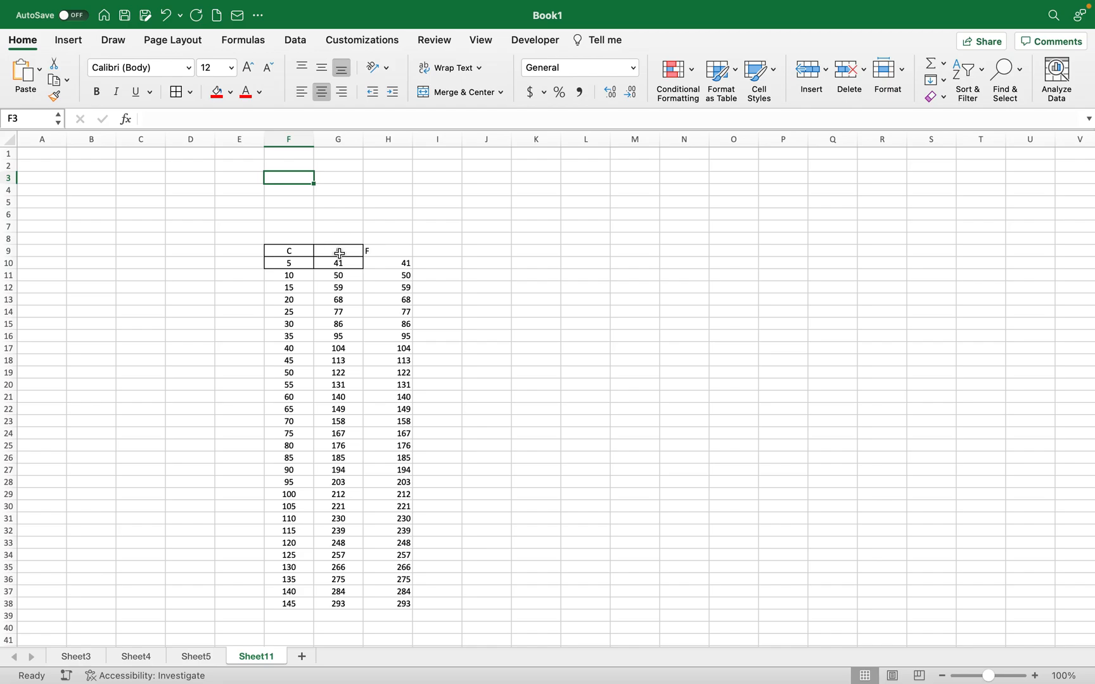
# Try 55 as the Celsius input in cell F10 to test the conversion.
pyautogui.click(282, 262)
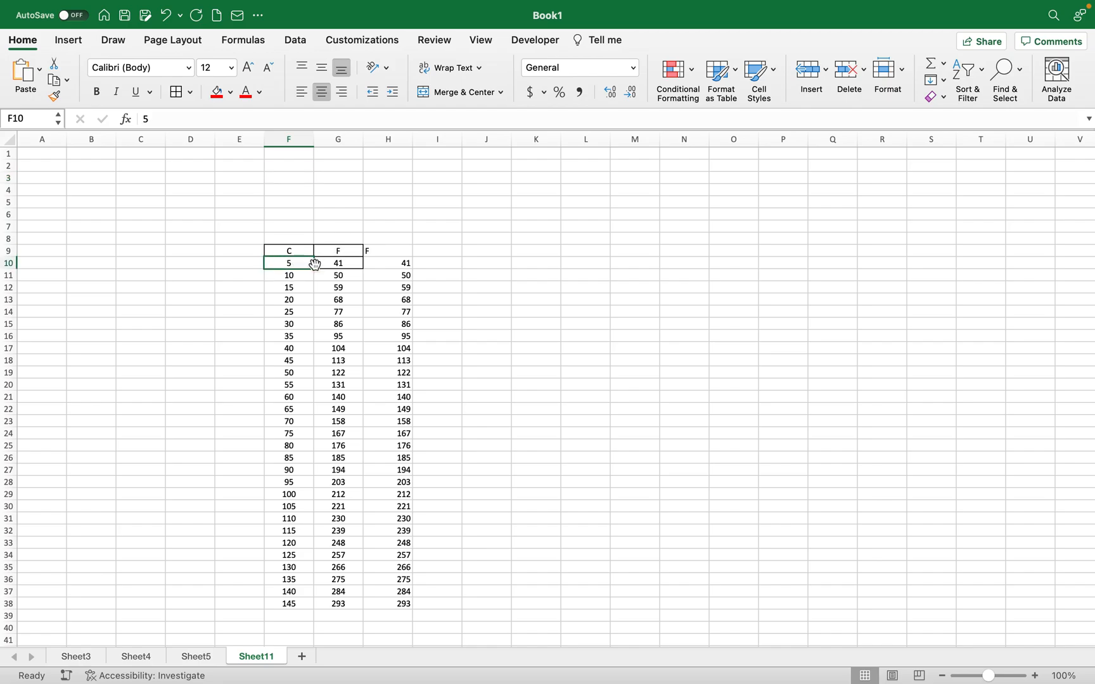
pyautogui.click(327, 262)
pyautogui.click(281, 265)
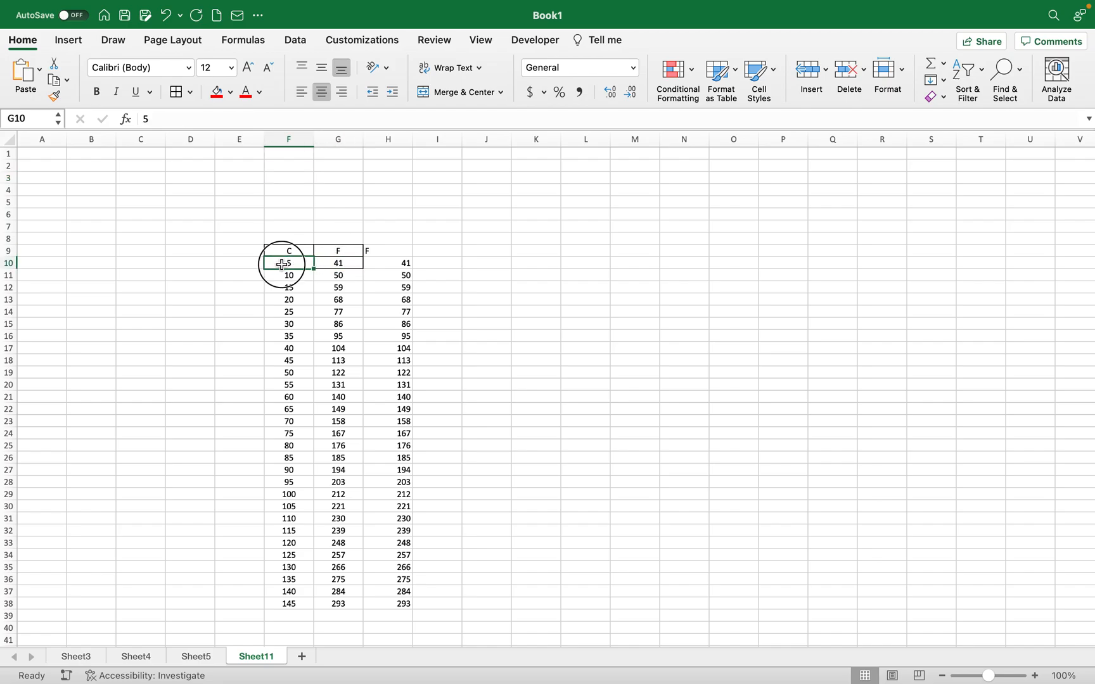
pyautogui.write('55')
pyautogui.press('Return')
# Set the Celsius input in cell F10 to 3 and review the bordered converter cells.
pyautogui.click(266, 265)
pyautogui.write('3')
pyautogui.press('Return')
pyautogui.click(266, 265)
pyautogui.press('Right')
pyautogui.press('Left')
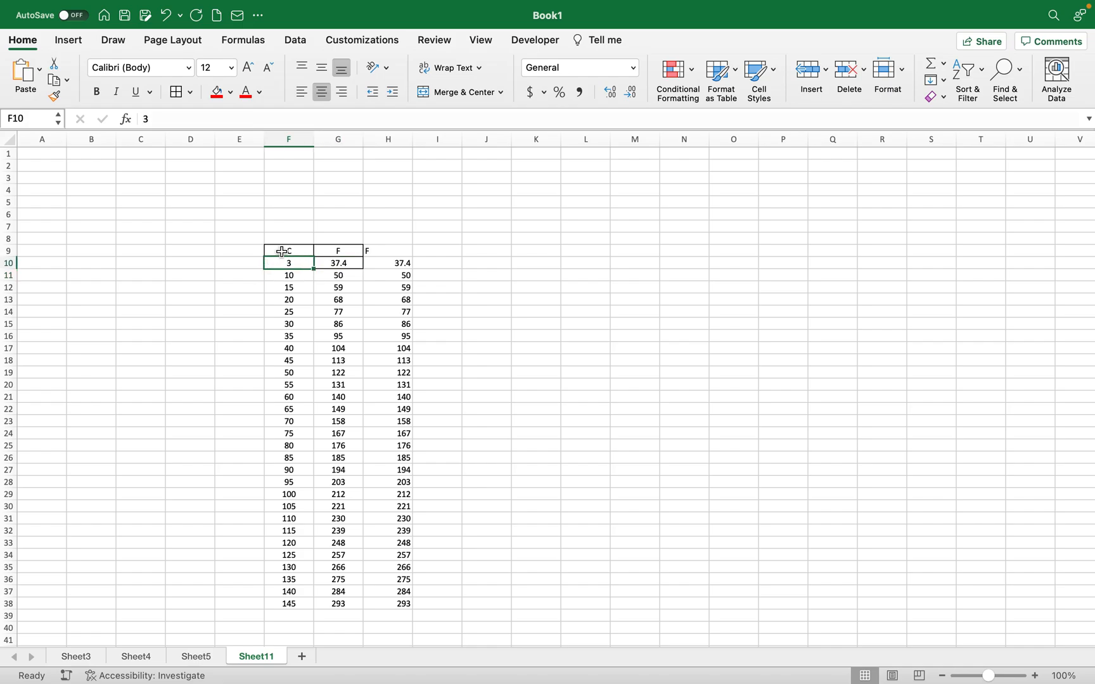
pyautogui.moveTo(281, 251); pyautogui.dragTo(327, 263)
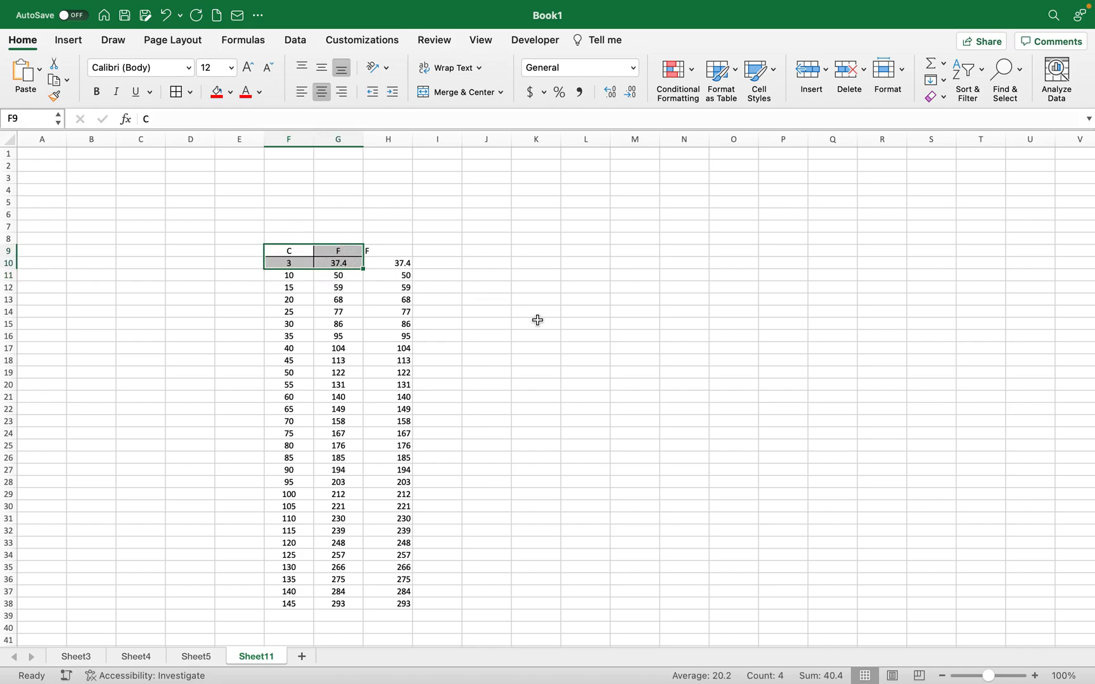
pyautogui.click(537, 320)
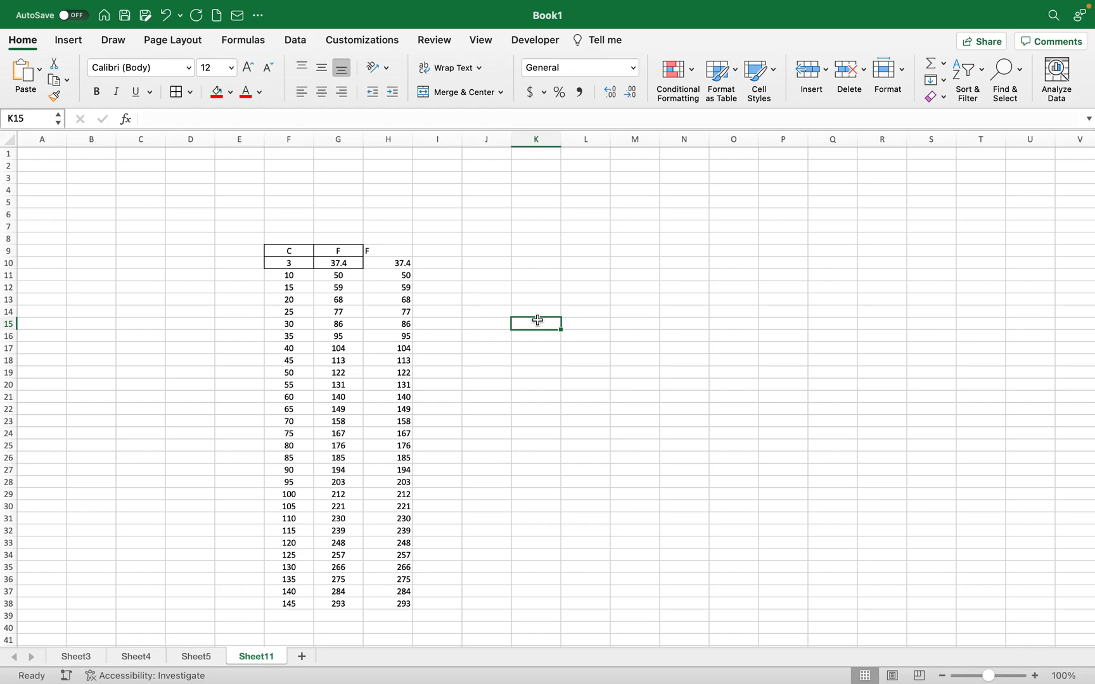